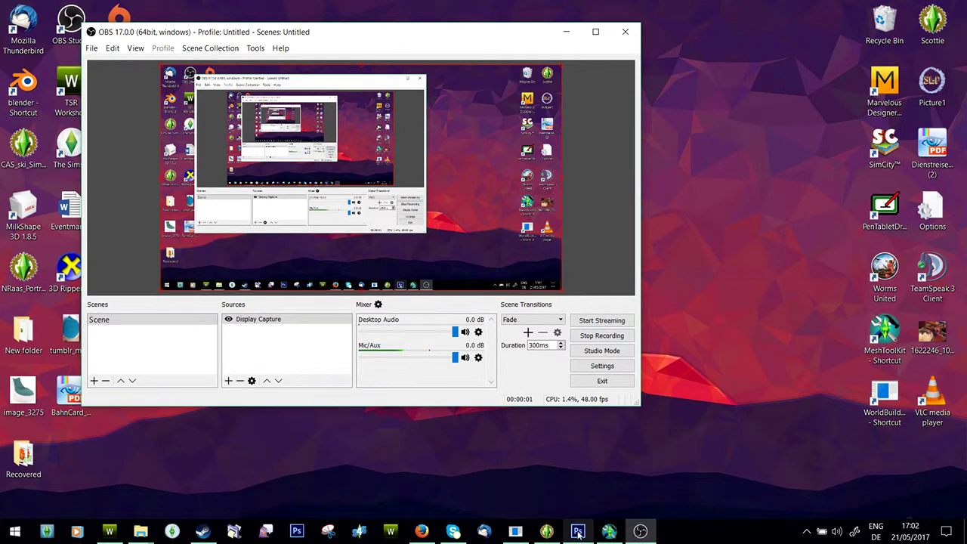
Switch to Photoshop to show the layered bracelet PSD with its 'Name' text layer
left_click(578, 531)
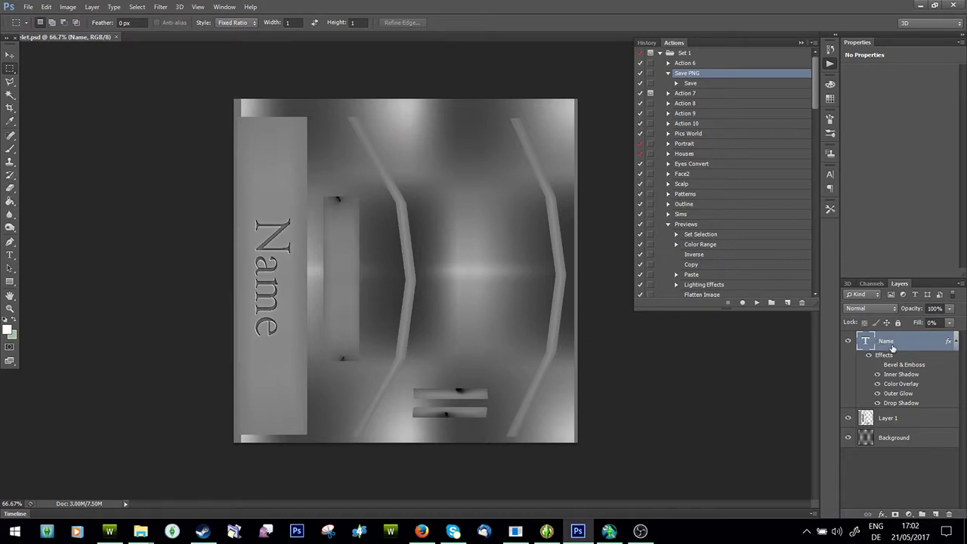
Replace the engraved 'Name' text with 'Mikko' set in Lucida Calligraphy, and commit it
left_click(10, 255)
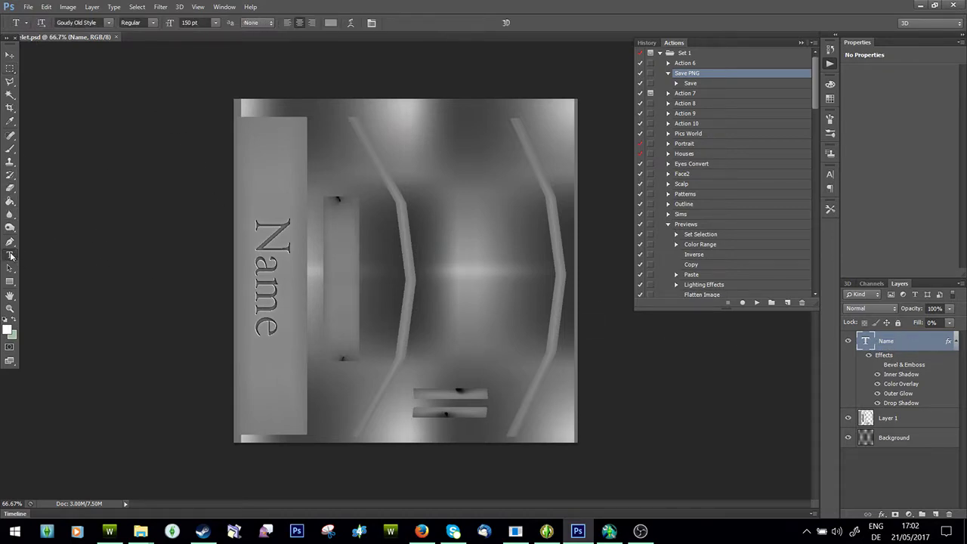
double_click(265, 288)
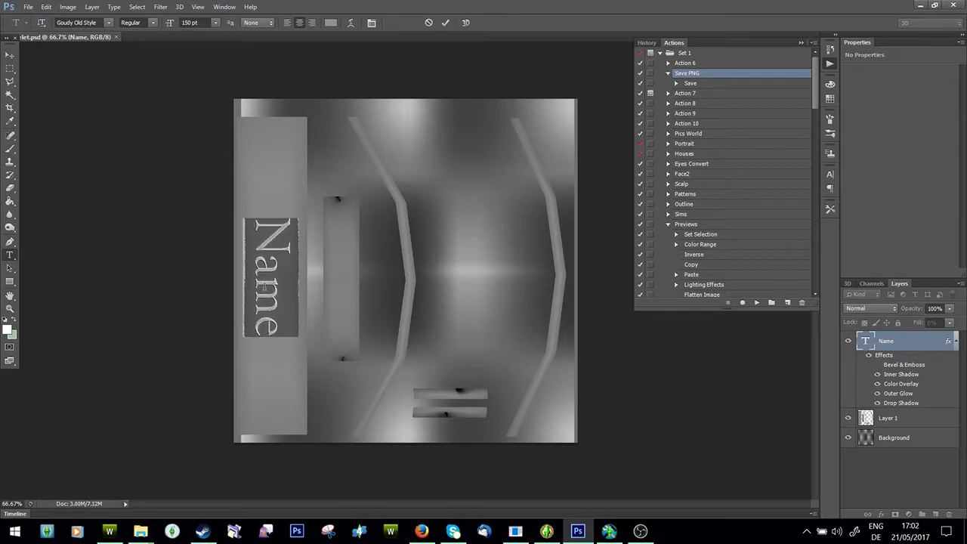
type("Mikko")
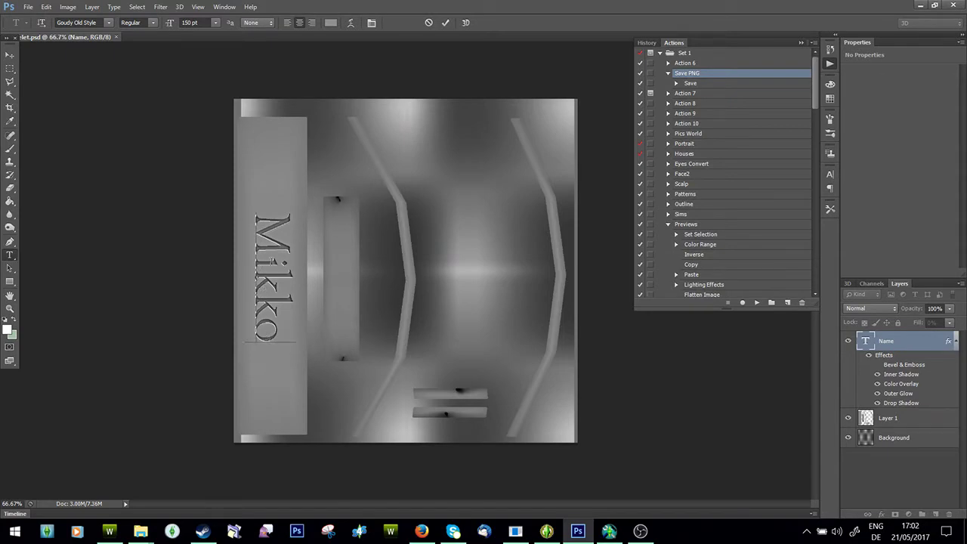
key("ctrl+a")
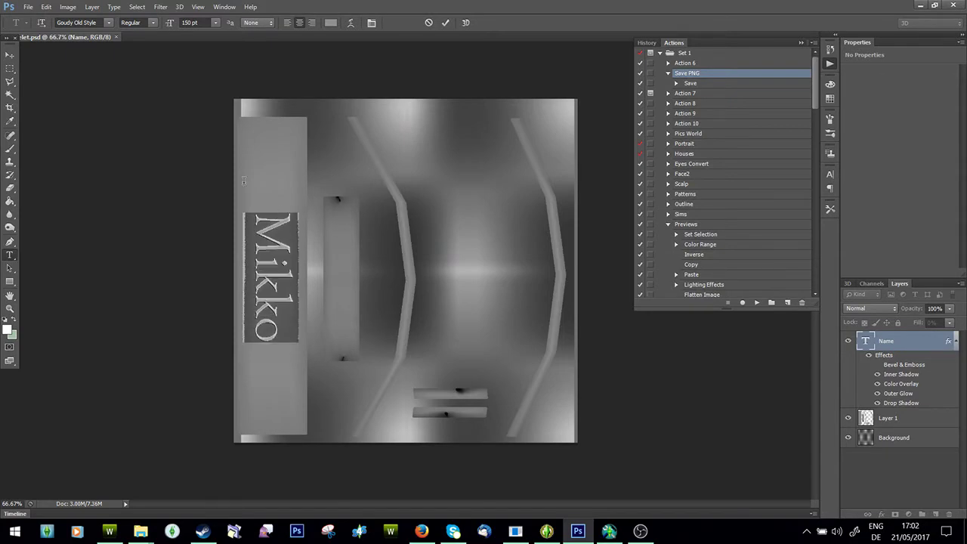
left_click(110, 23)
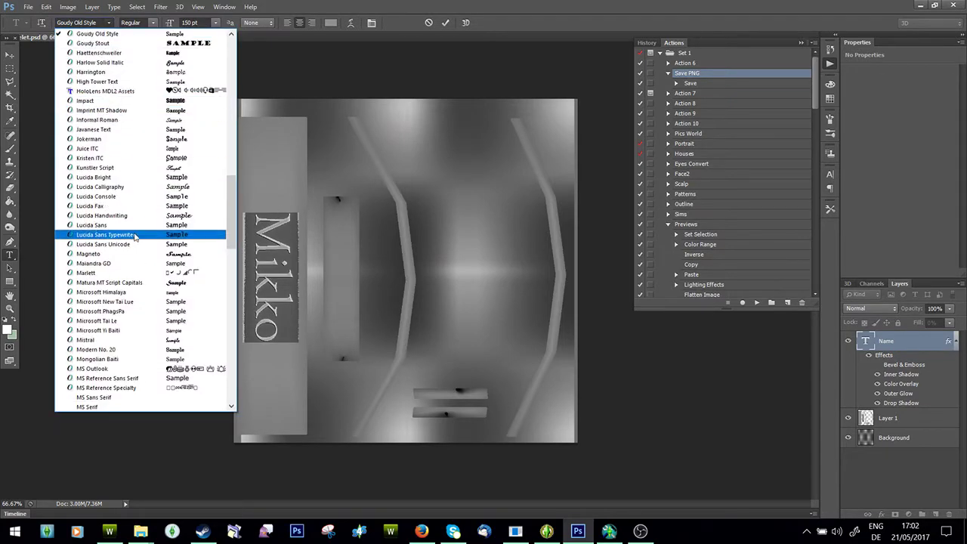
left_click(148, 189)
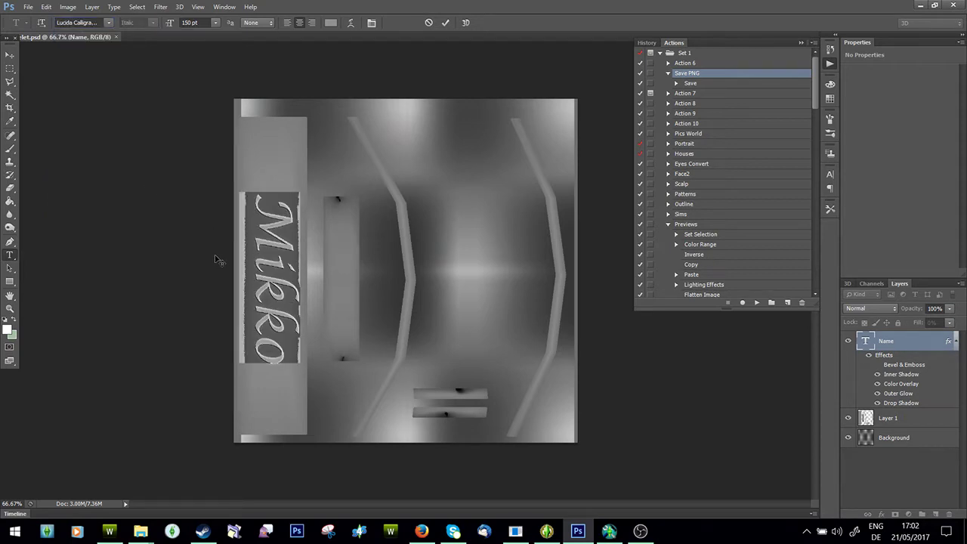
left_click(445, 24)
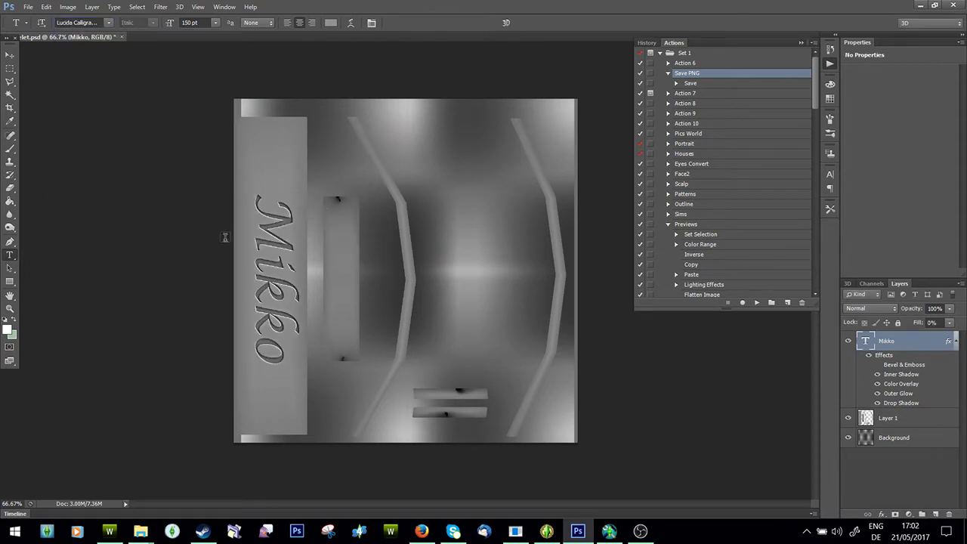
Scale the Mikko text up about 107% to 160.58 pt and nudge it onto the plate
key("ctrl+t")
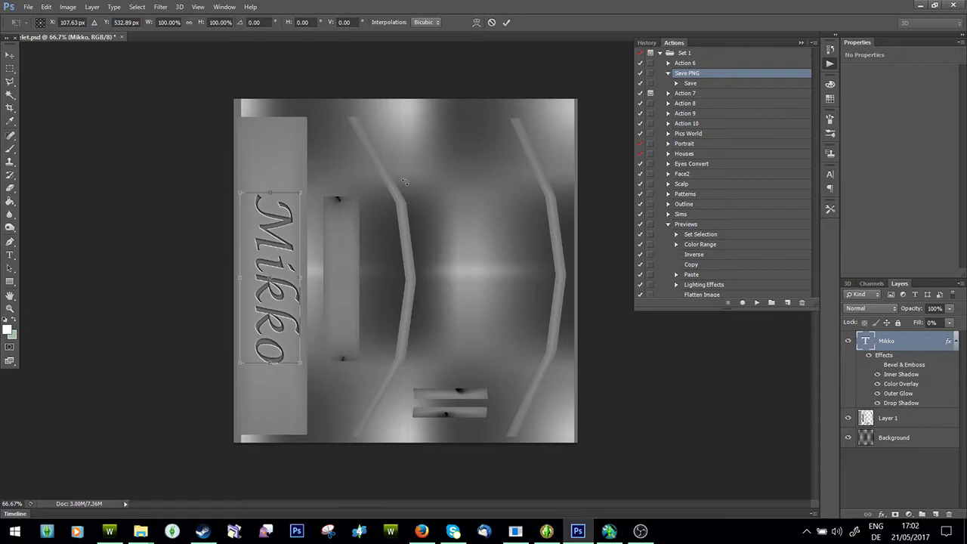
left_click_drag(299, 191, 304, 180)
left_click_drag(274, 278, 270, 276)
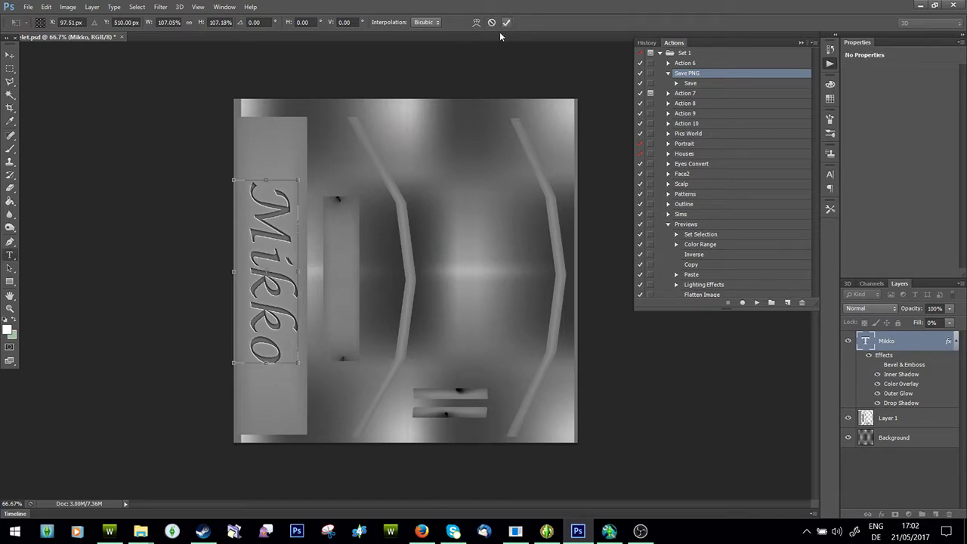
left_click(507, 22)
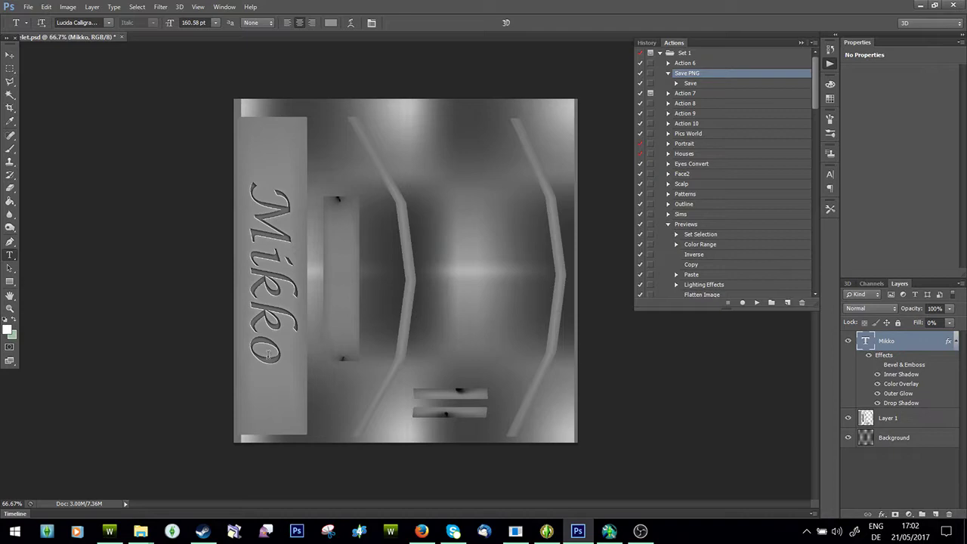
Save a PNG copy named Mikko with Smallest/Slow compression and no interlacing
left_click(28, 8)
left_click(47, 158)
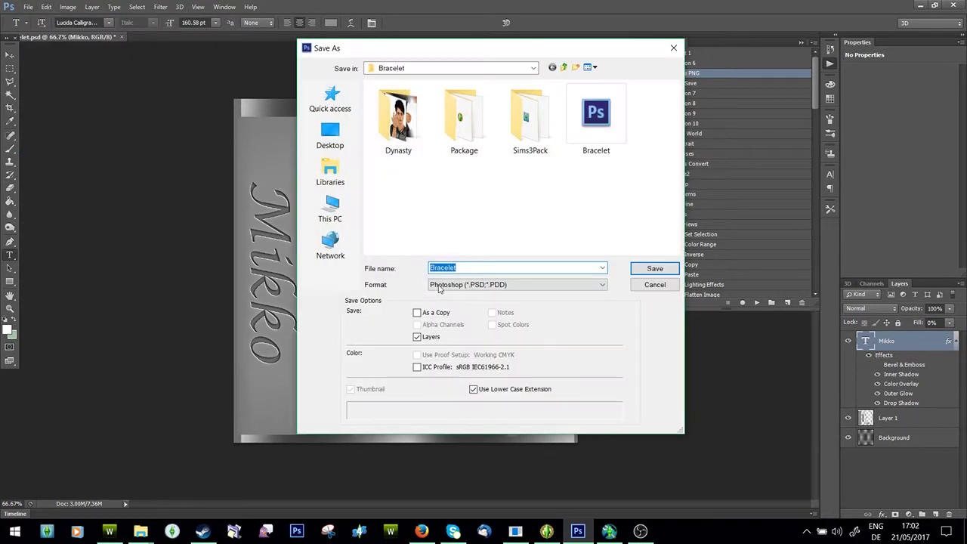
left_click(443, 285)
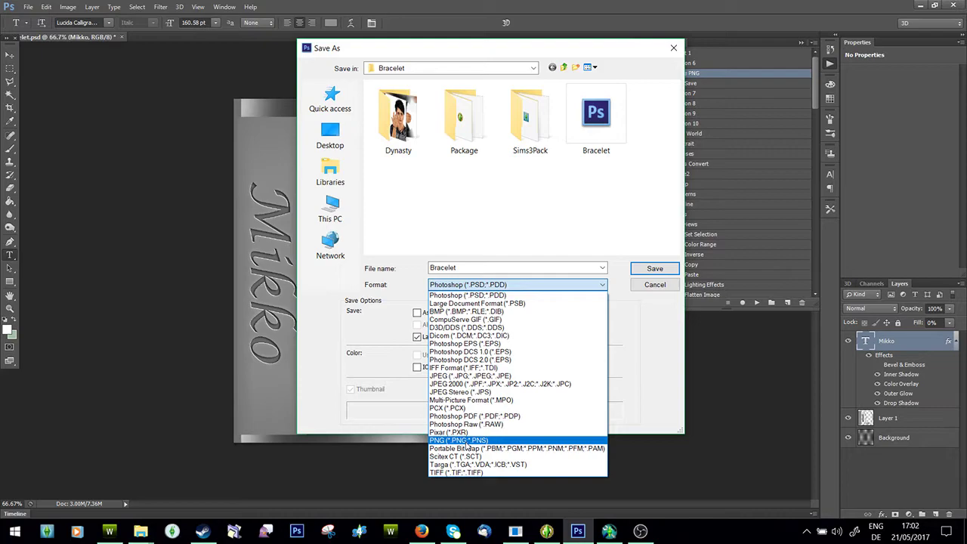
left_click(467, 442)
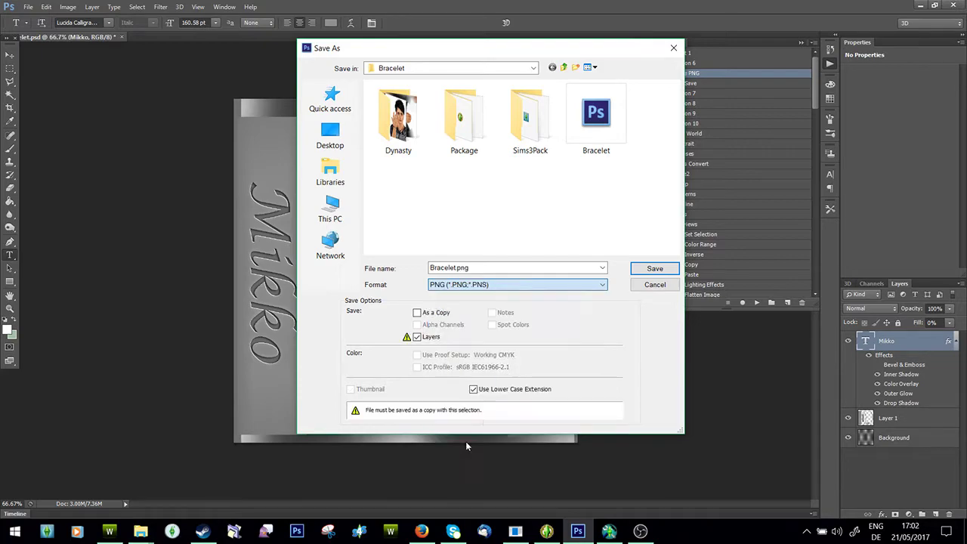
double_click(492, 268)
type("M")
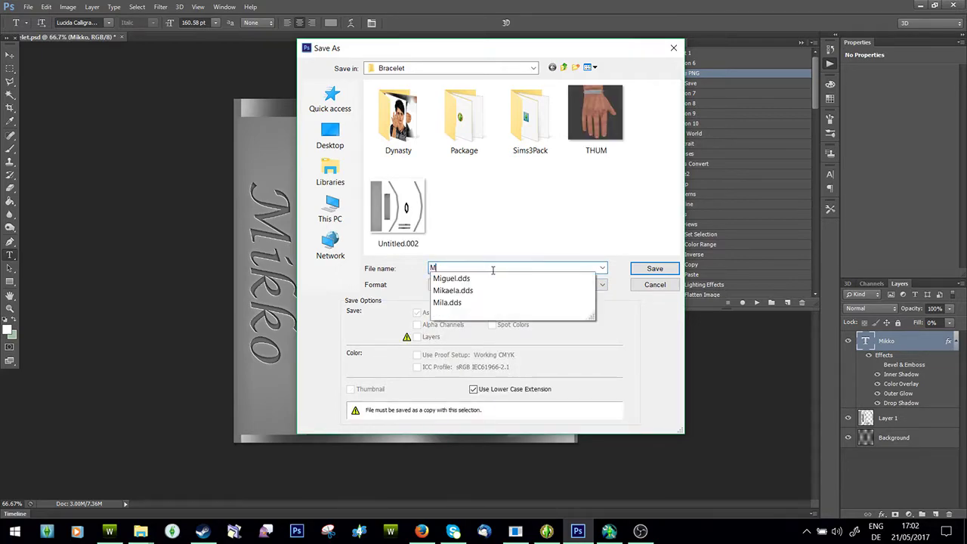
type("ikko")
key("Return")
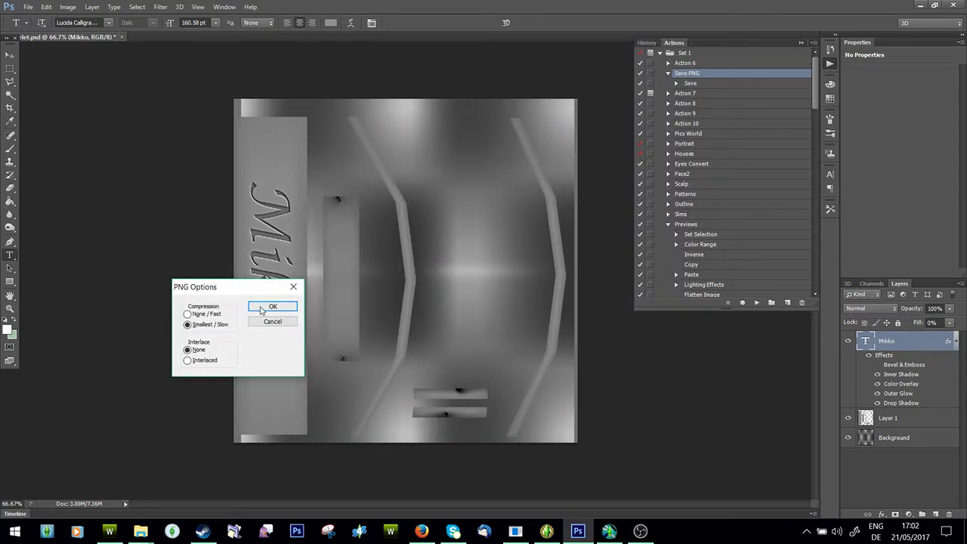
left_click(271, 308)
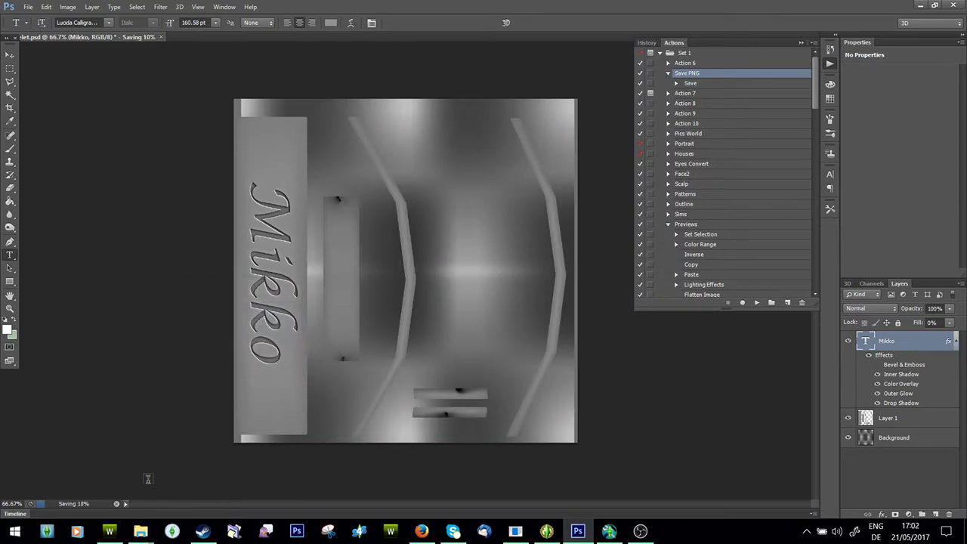
Create a new TSR Workshop project imported from the NameBracelet .package file
left_click(109, 532)
left_click(251, 150)
left_click(258, 275)
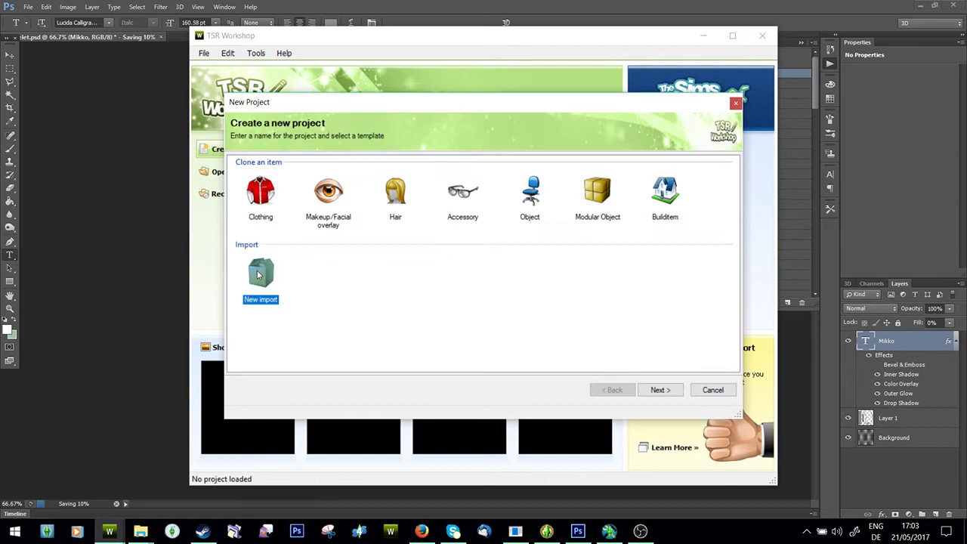
left_click(659, 390)
left_click(711, 178)
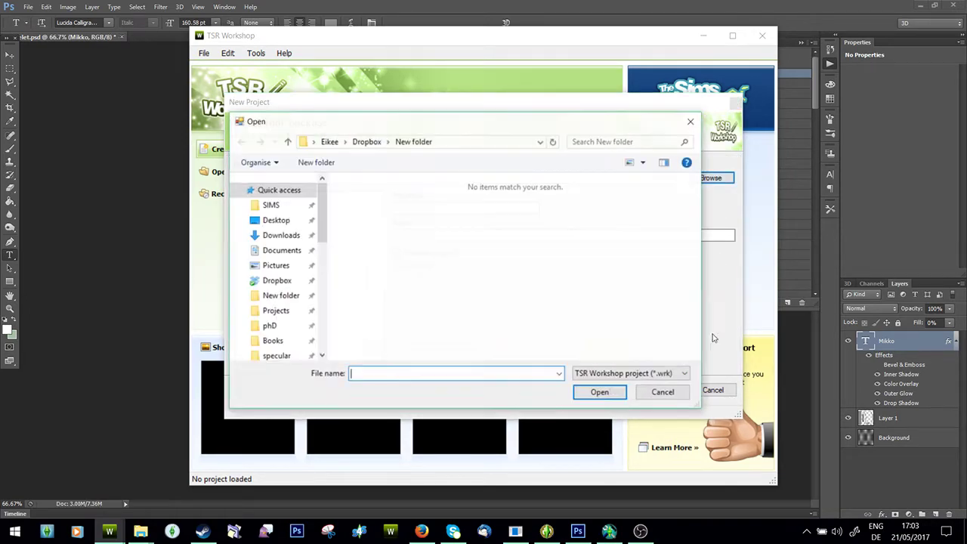
left_click(649, 374)
left_click(633, 388)
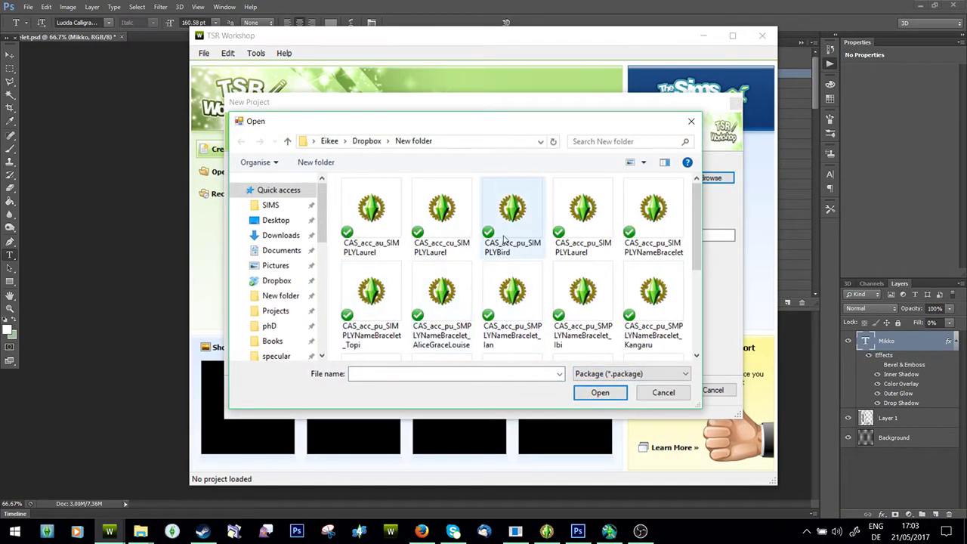
double_click(654, 215)
left_click(659, 390)
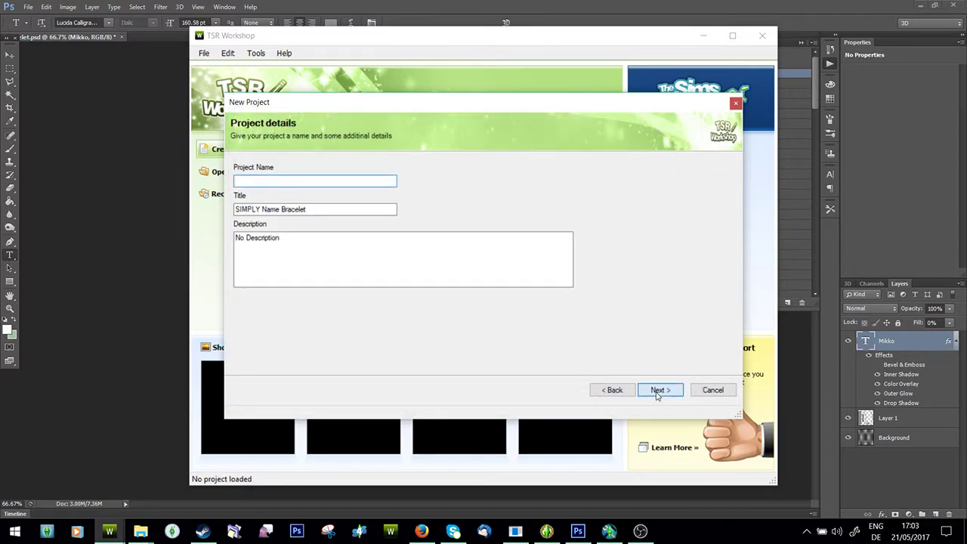
left_click(659, 390)
key("Return")
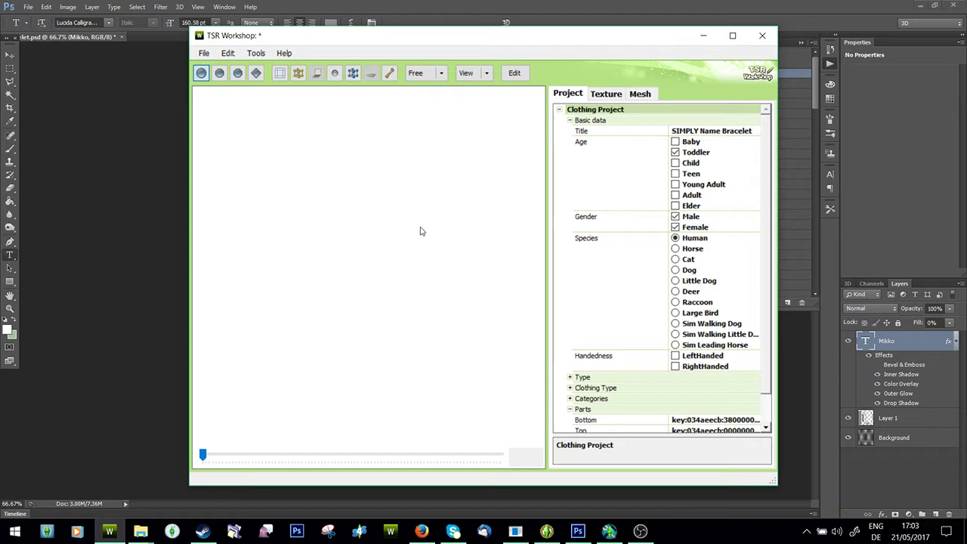
Rotate and zoom the preview to see the bracelet on the toddler's wrist
left_click_drag(355, 248, 499, 281)
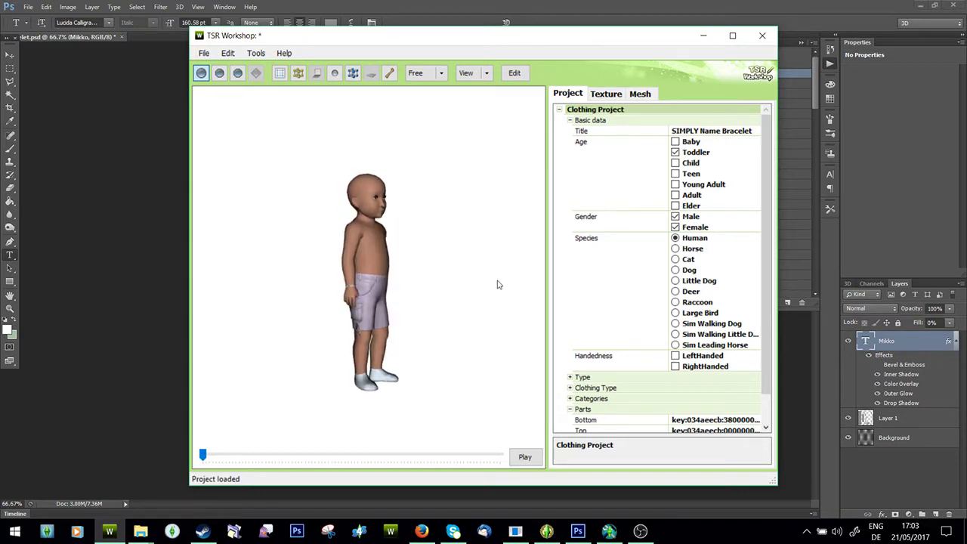
scroll(357, 292, "up", 5)
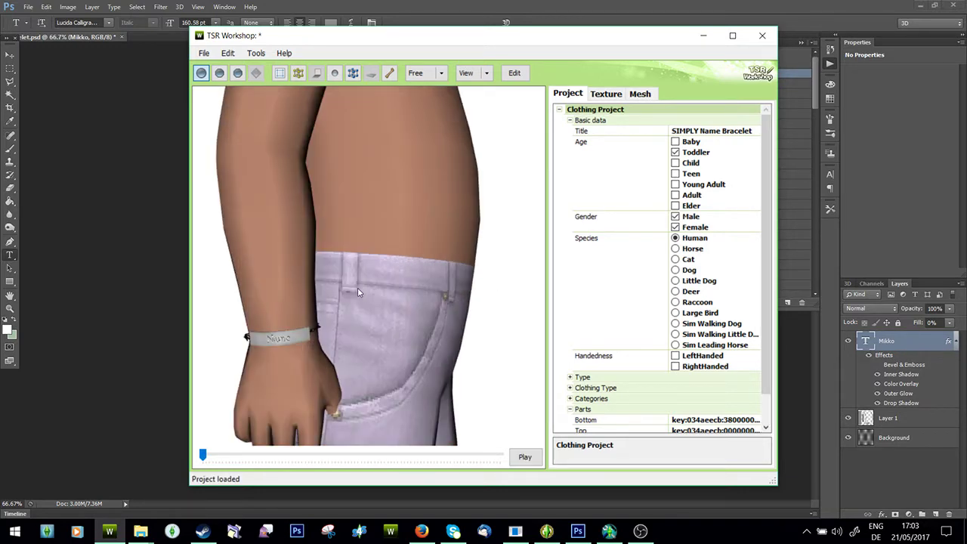
scroll(357, 287, "up", 5)
Import Mikko.png from the Bracelet folder as the Multiplier texture, replacing the existing one
left_click(610, 95)
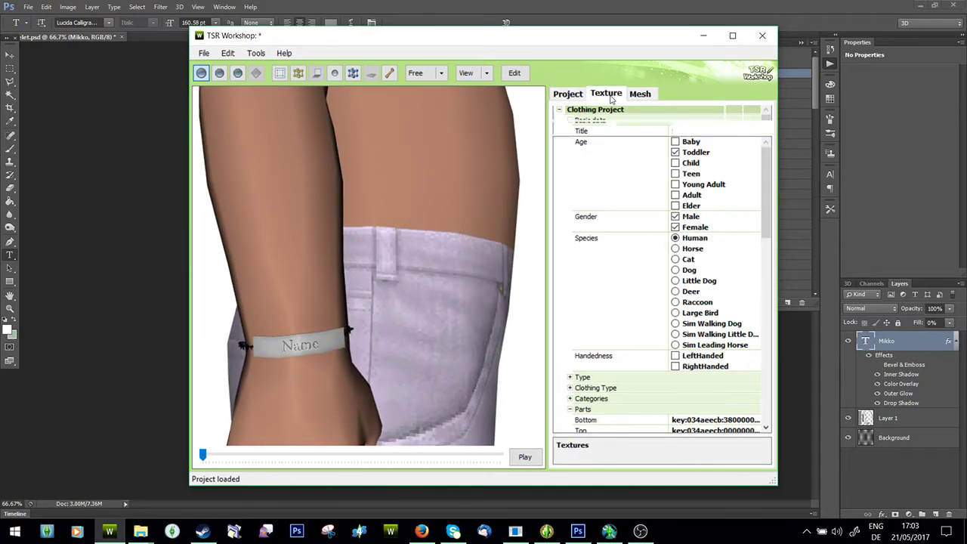
left_click(751, 348)
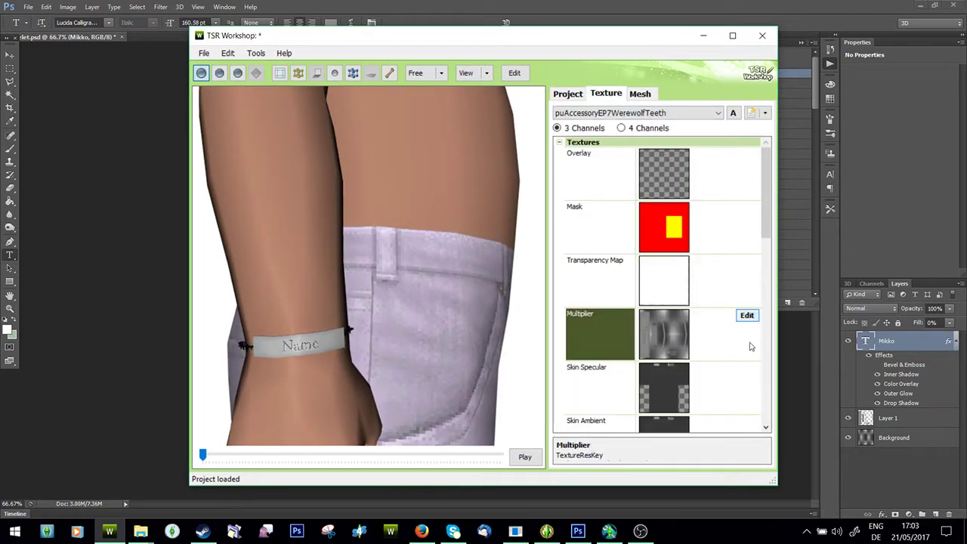
left_click(746, 316)
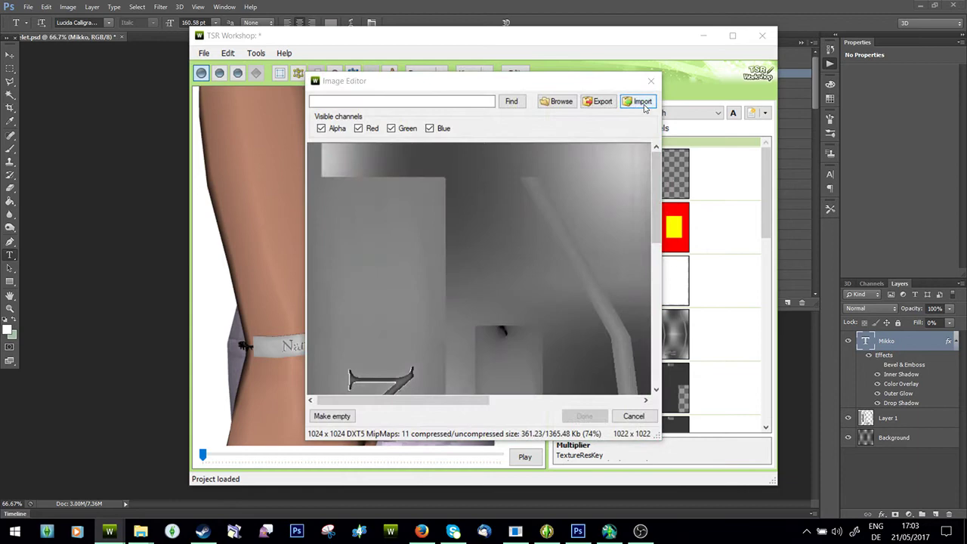
left_click(697, 99)
left_click(701, 354)
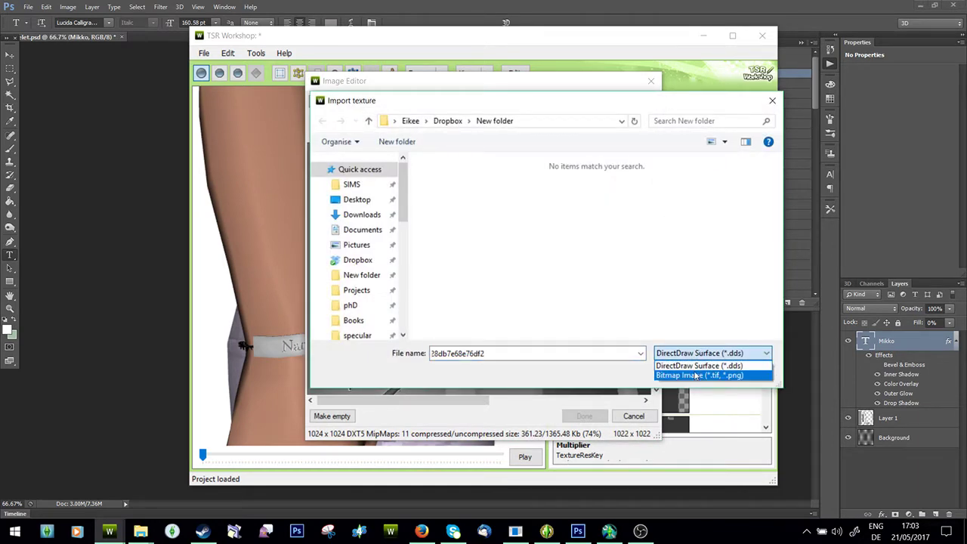
left_click(715, 376)
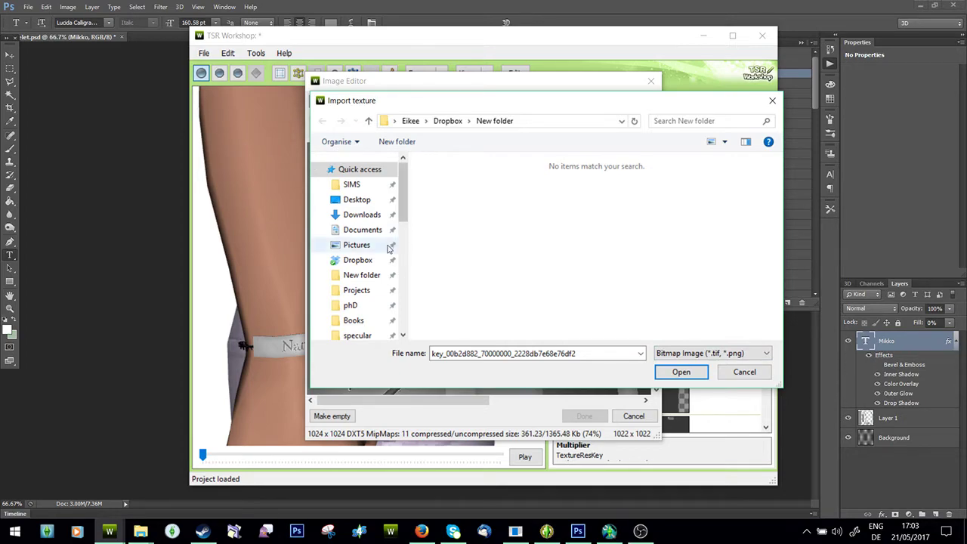
scroll(369, 249, "down", 4)
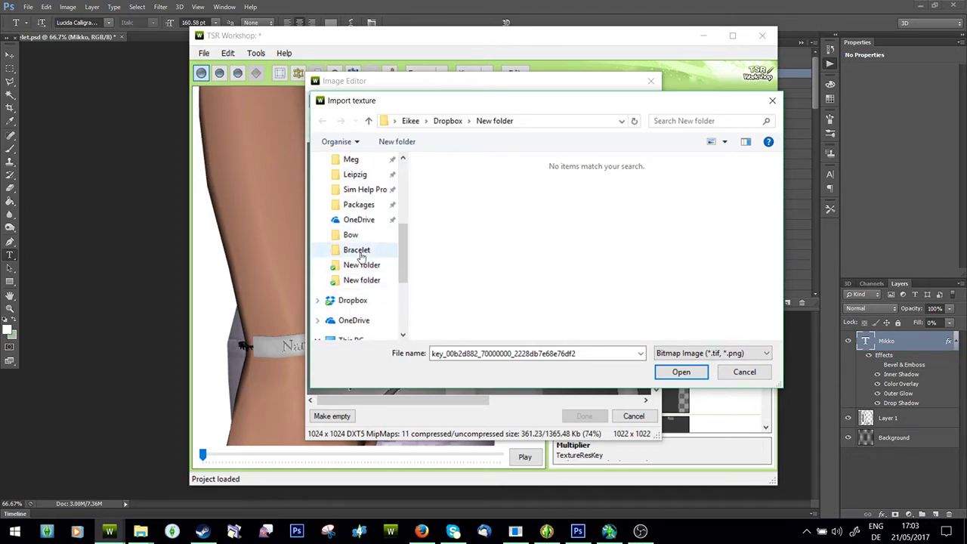
left_click(356, 250)
double_click(664, 200)
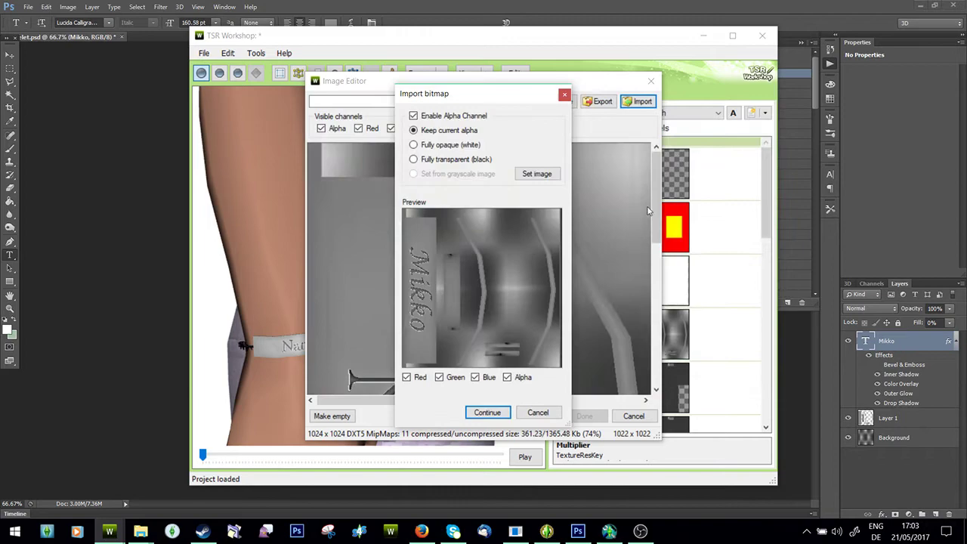
left_click(498, 415)
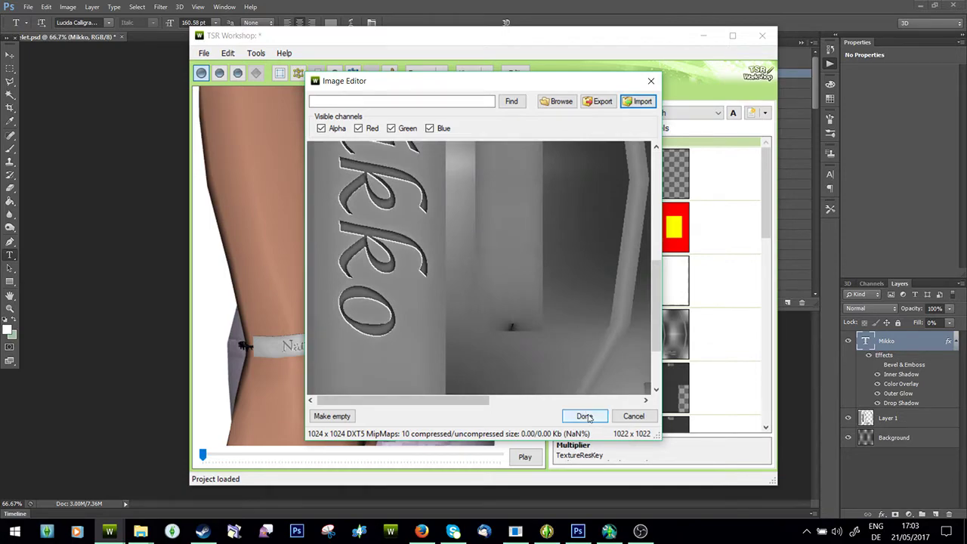
left_click(585, 418)
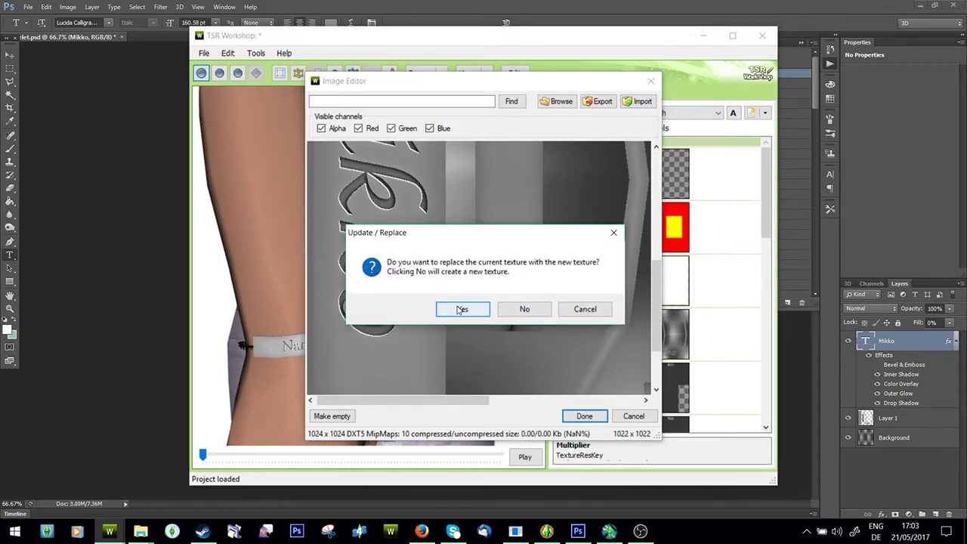
left_click(457, 310)
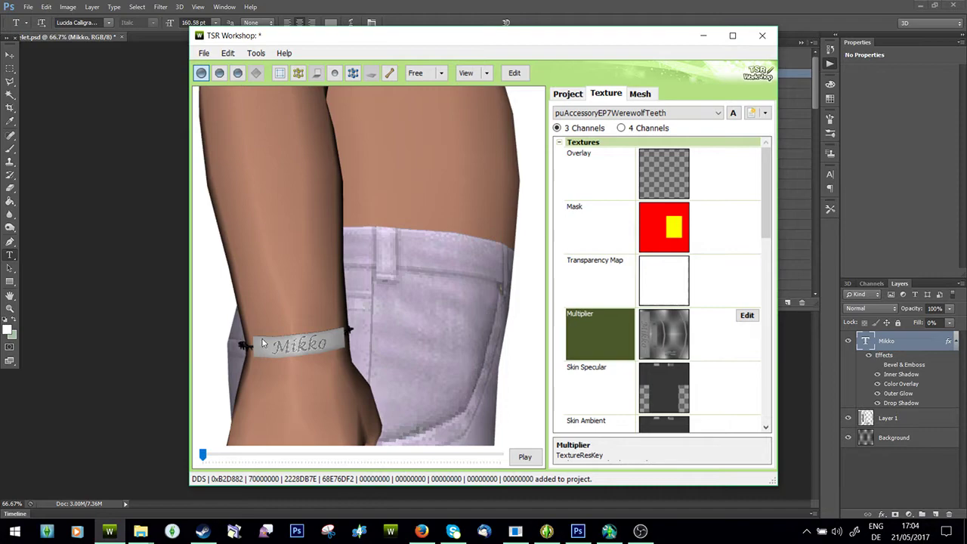
Duplicate the current texture variation and switch to the new copy
left_click_drag(338, 320, 363, 306)
left_click(765, 113)
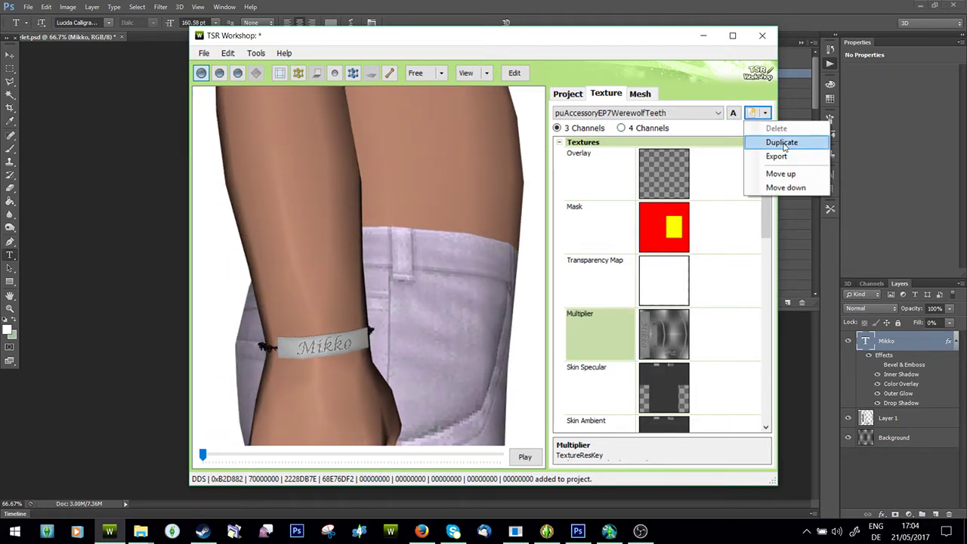
left_click(781, 142)
left_click(536, 309)
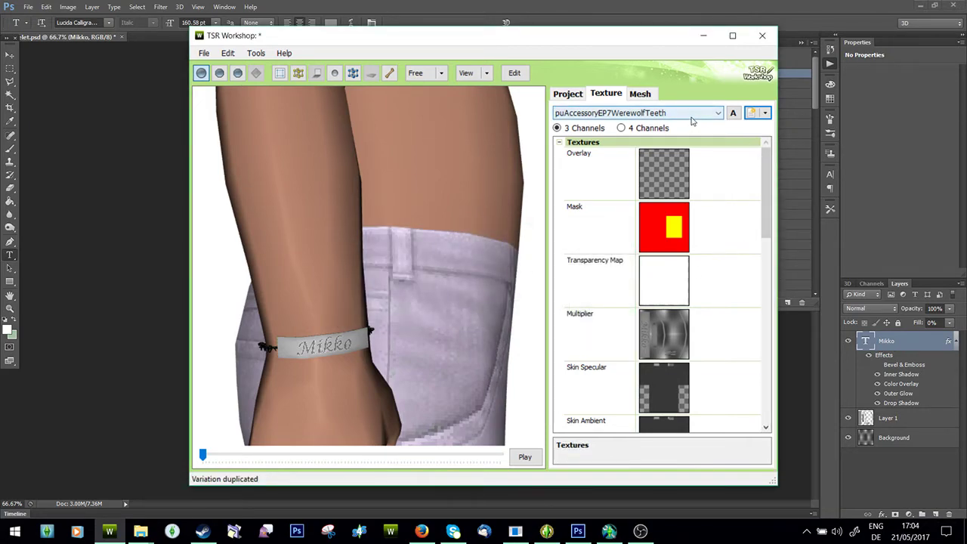
left_click(665, 112)
left_click(770, 204)
Import the Alice DDS as the copy's Multiplier, creating a new texture and keeping Mikko
left_click(746, 330)
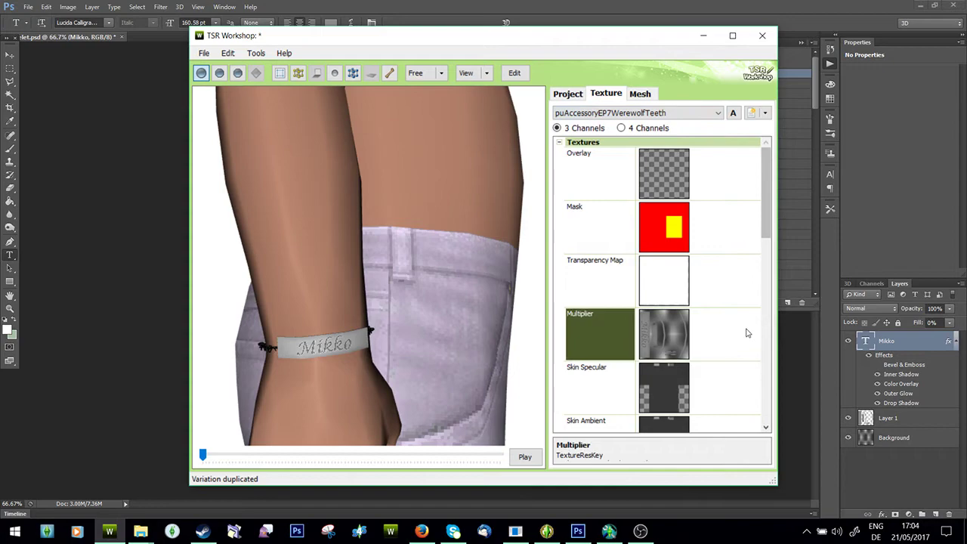
left_click(748, 316)
left_click(644, 102)
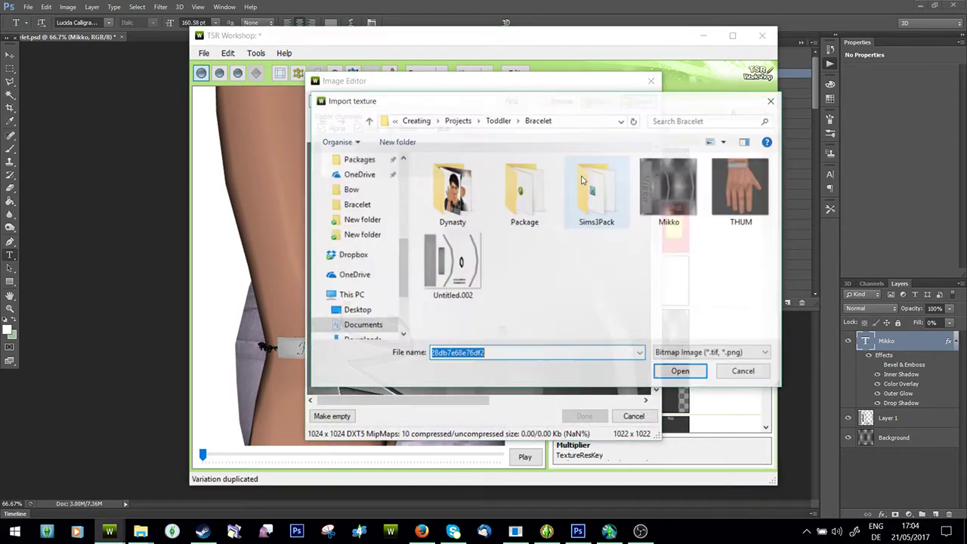
left_click(686, 352)
left_click(682, 366)
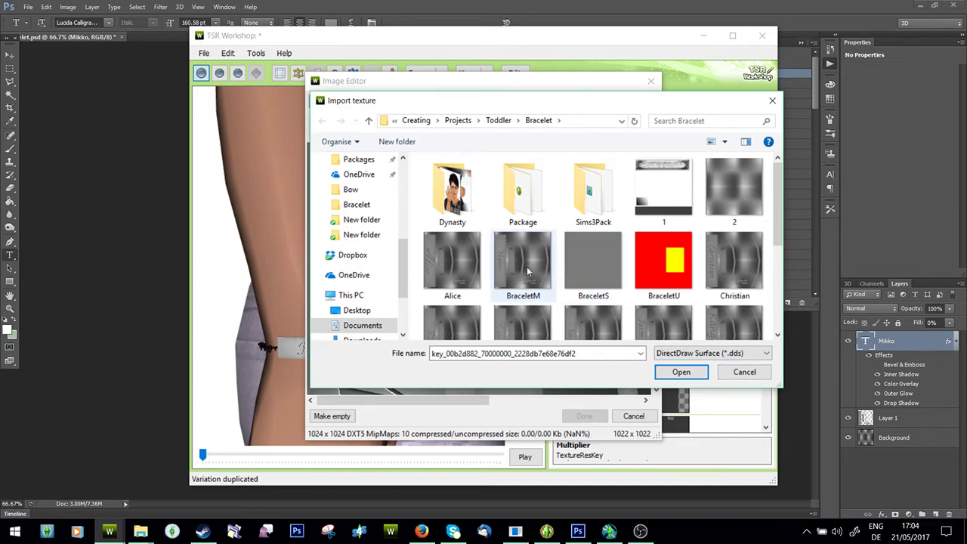
double_click(457, 275)
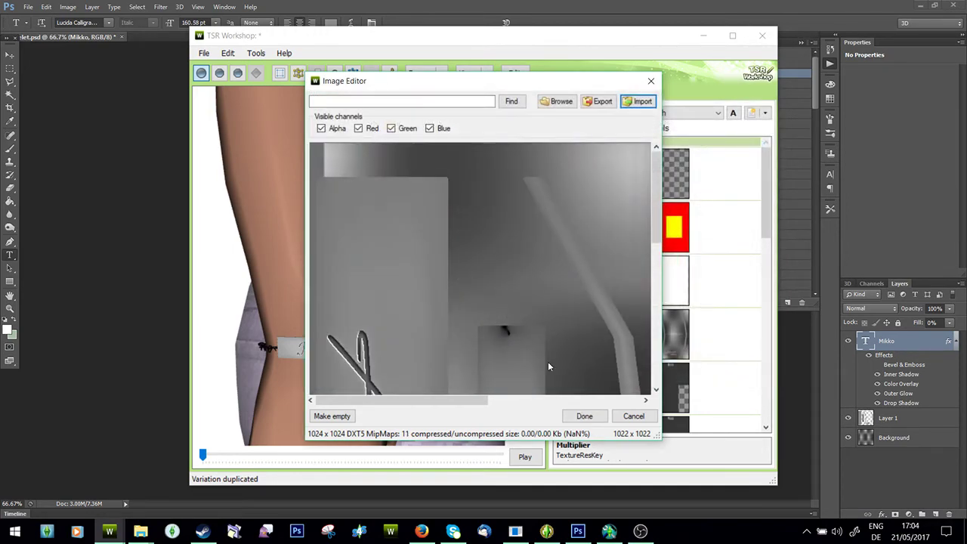
left_click(578, 414)
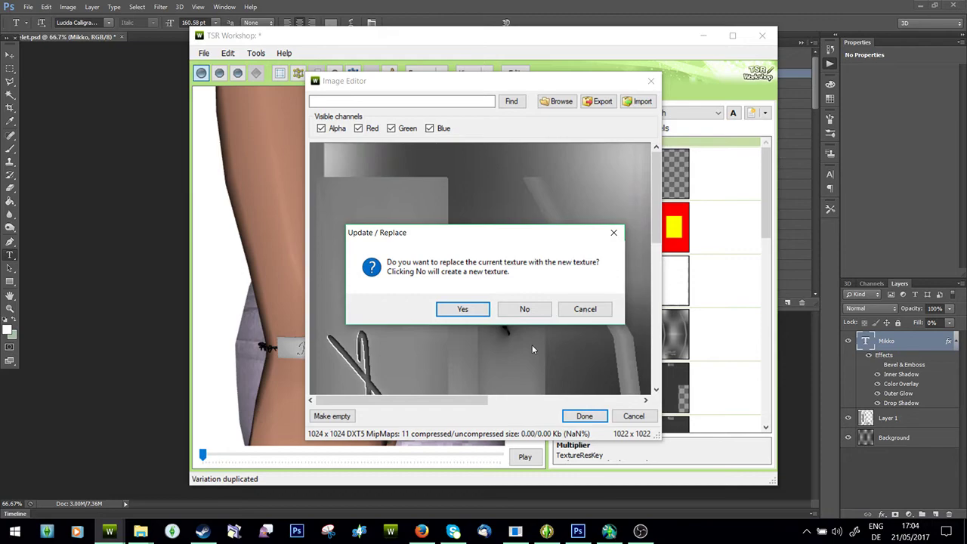
left_click(526, 310)
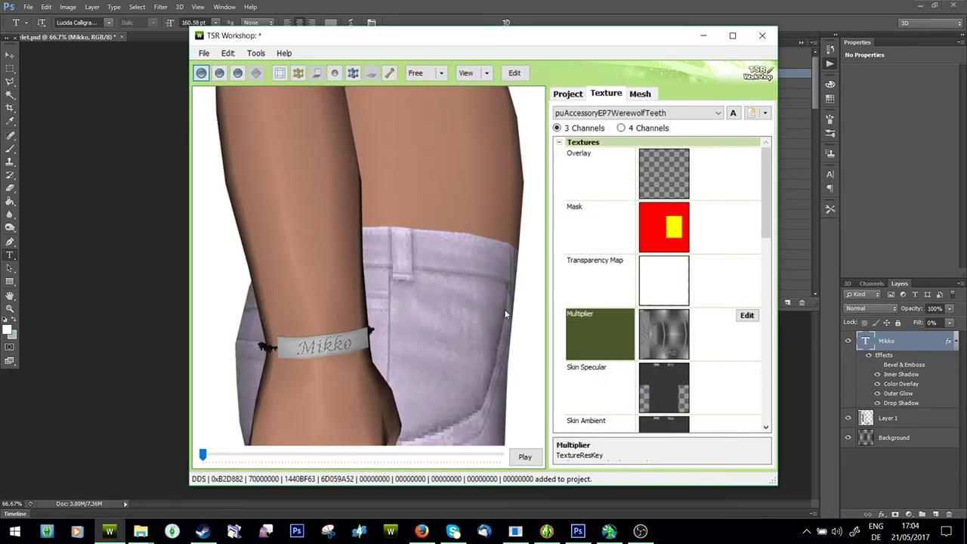
Open the project contents list and select all 21 resources
left_click(765, 113)
left_click_drag(421, 272, 331, 111)
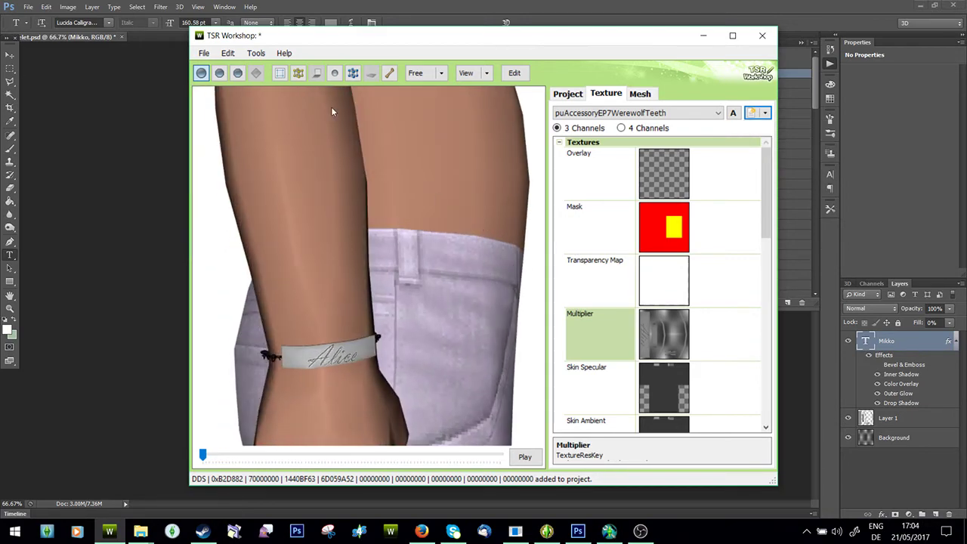
left_click(229, 54)
left_click(415, 162)
left_click(405, 162)
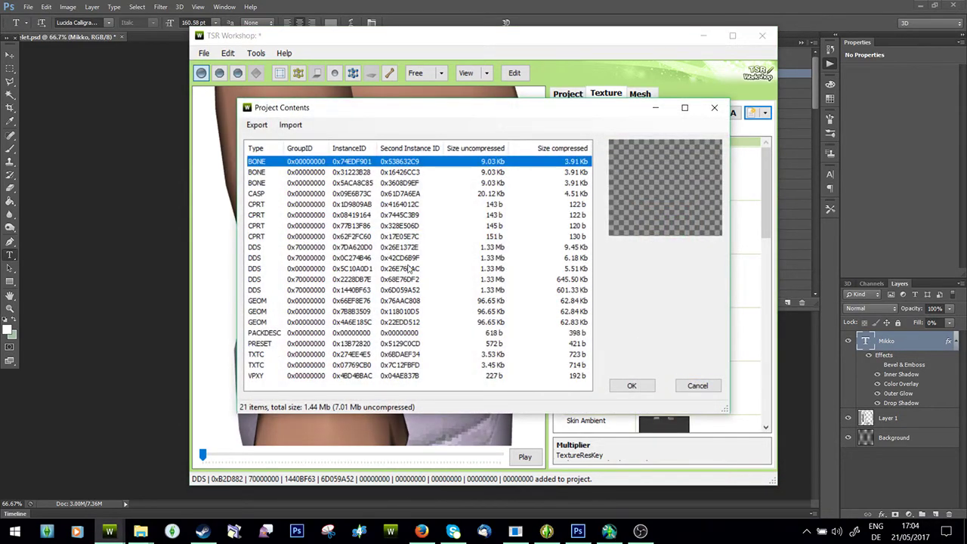
left_click(402, 377, "shift")
Export the selected resources to a .package named Bracelet, then close the list
left_click(257, 124)
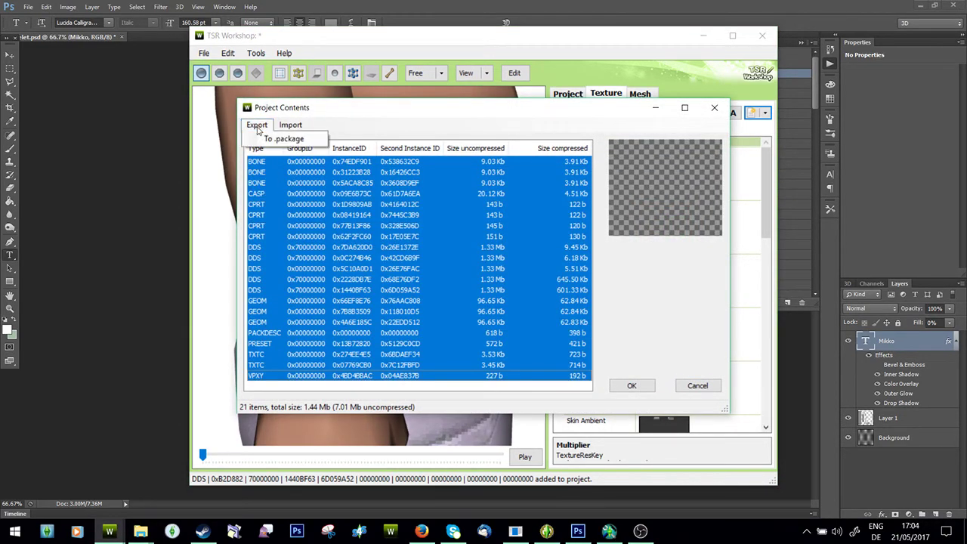
left_click(280, 138)
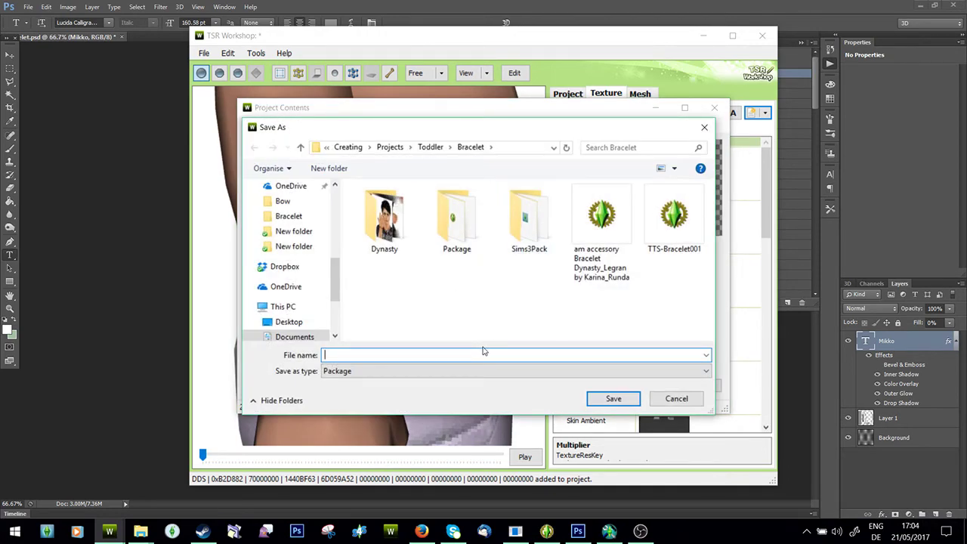
type("Bracel")
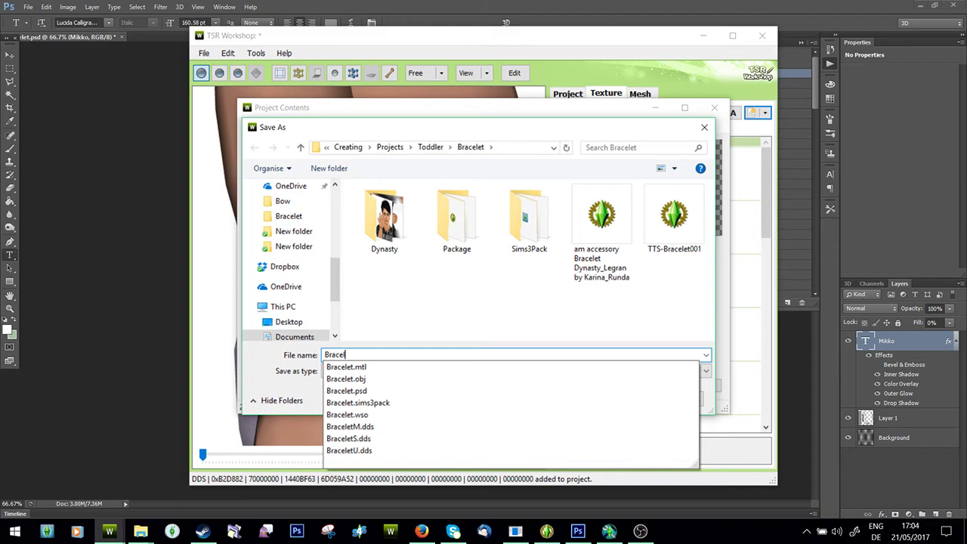
type("et")
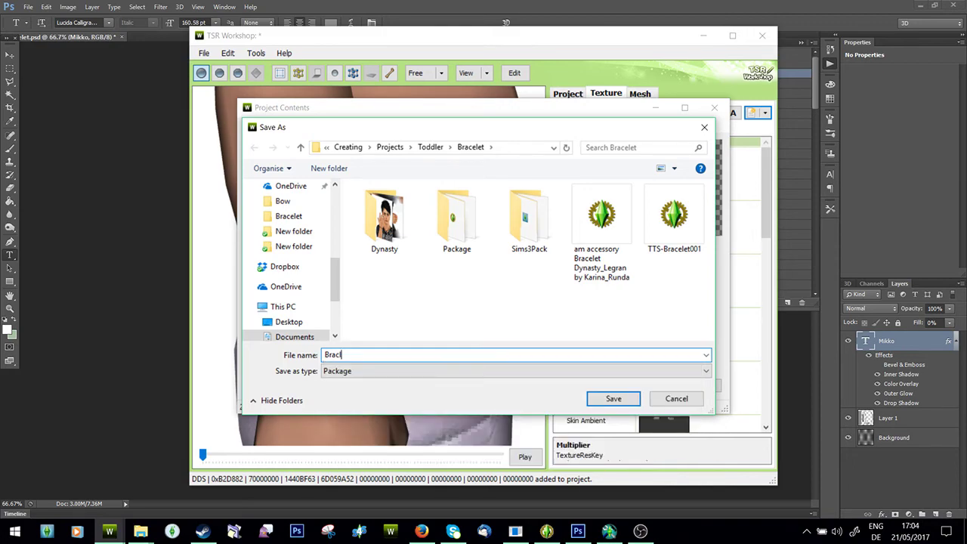
key("BackSpace")
key("BackSpace")
type("elet")
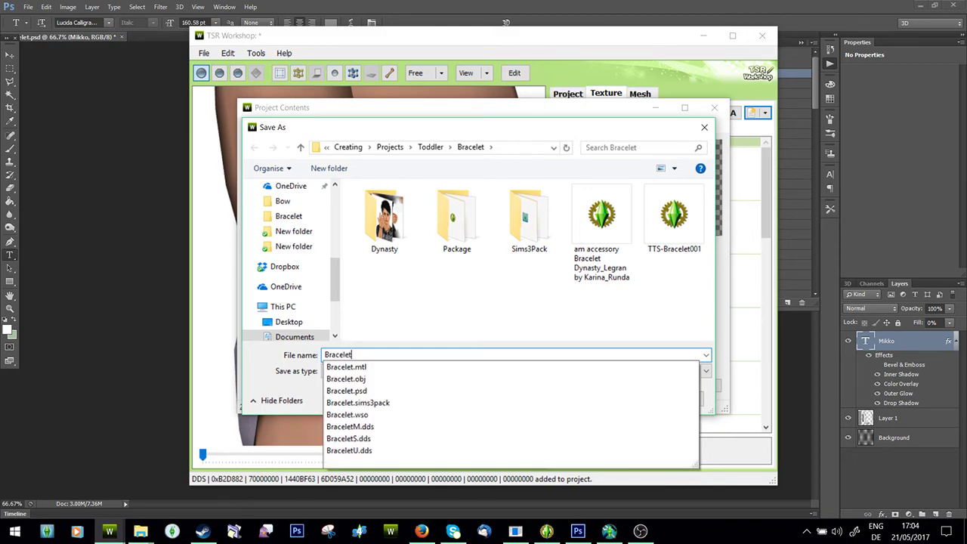
key("Return")
left_click(495, 313)
left_click(629, 382)
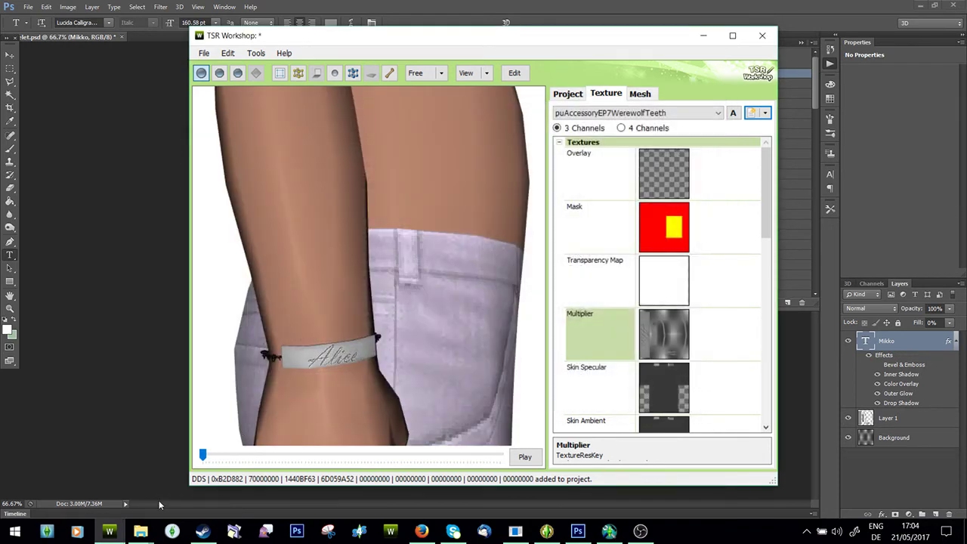
Open the Toddler Bracelet folder in File Explorer, launch s3rc, and return to OBS
mouse_move(141, 531)
left_click(75, 500)
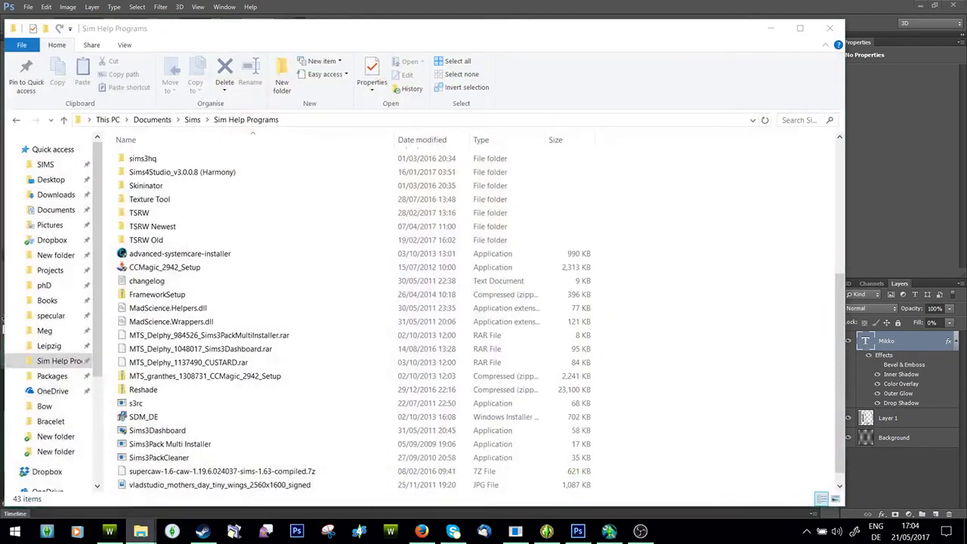
left_click(203, 469)
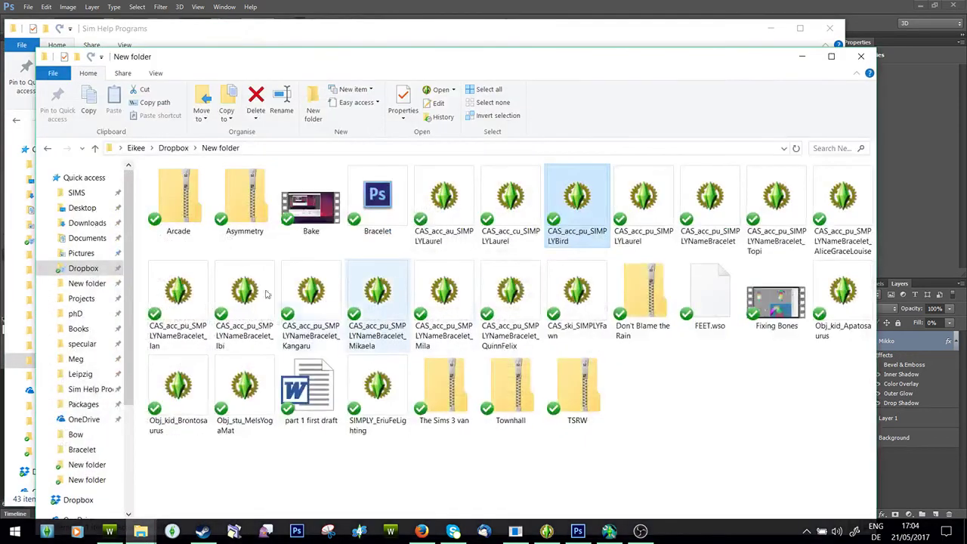
left_click(80, 450)
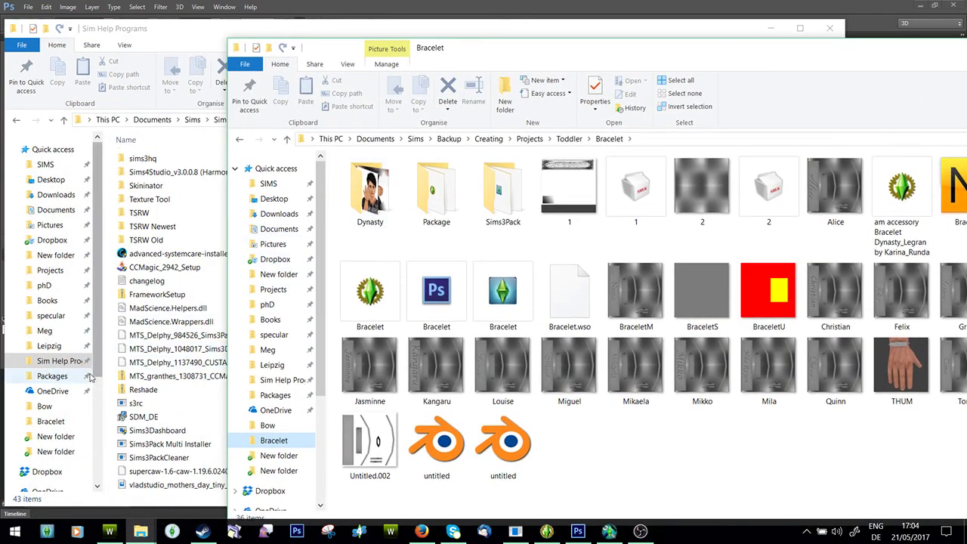
double_click(136, 403)
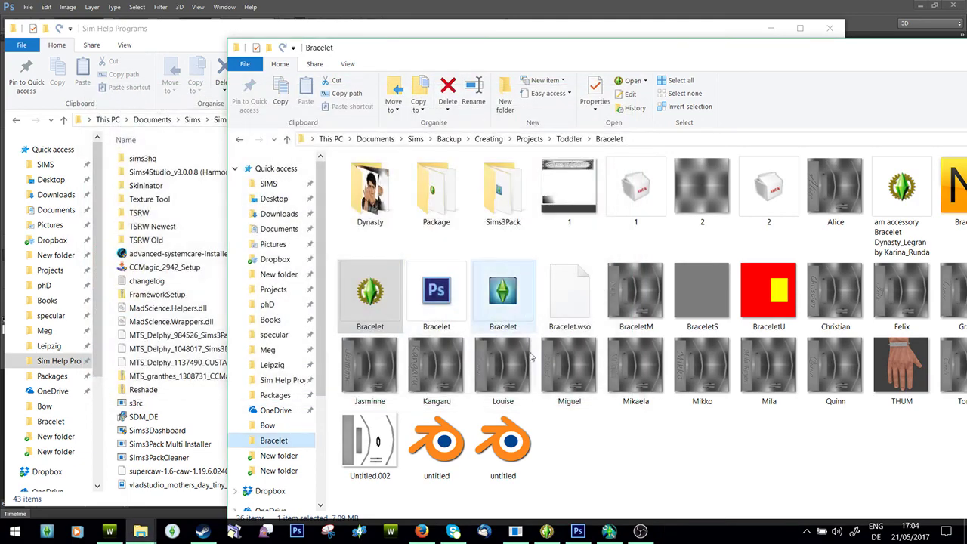
left_click(640, 533)
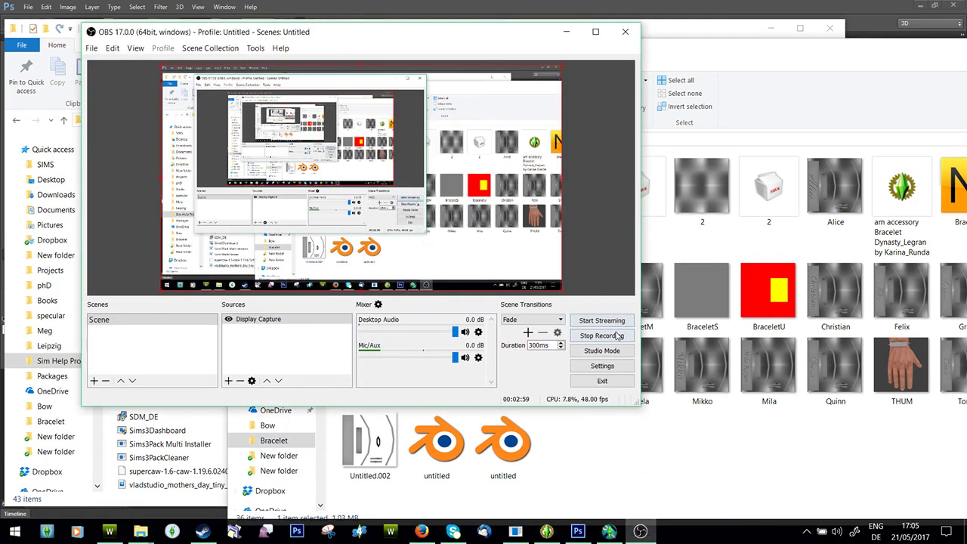